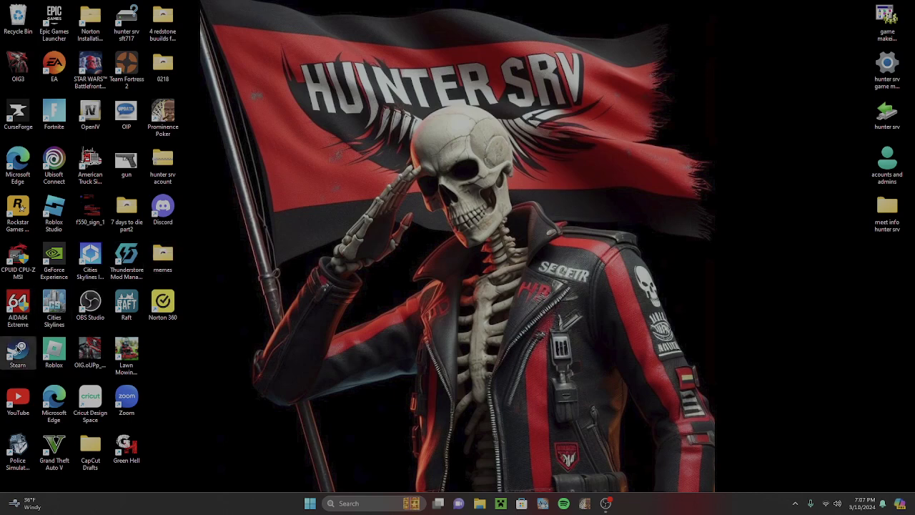
Launch Steam, dismiss the pop-up and open the game library
{"action": "left_click", "coordinate": [18, 352]}
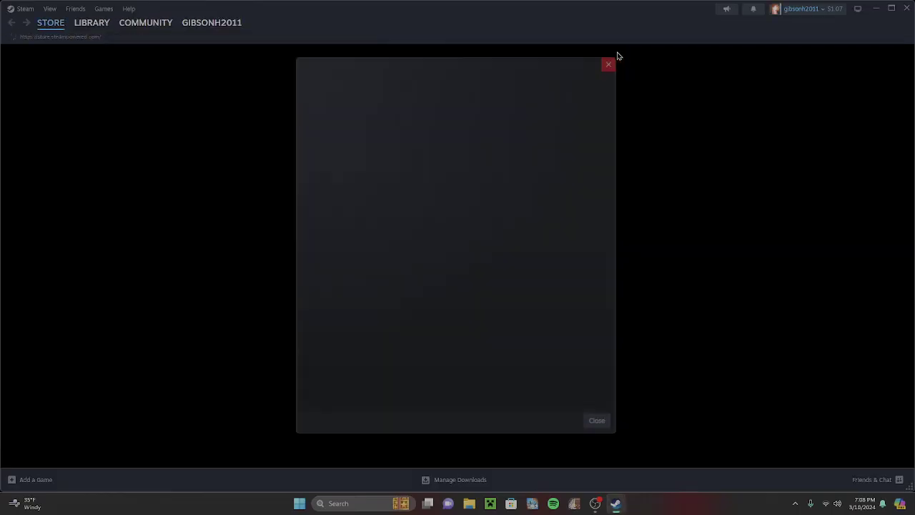
{"action": "left_click", "coordinate": [618, 56]}
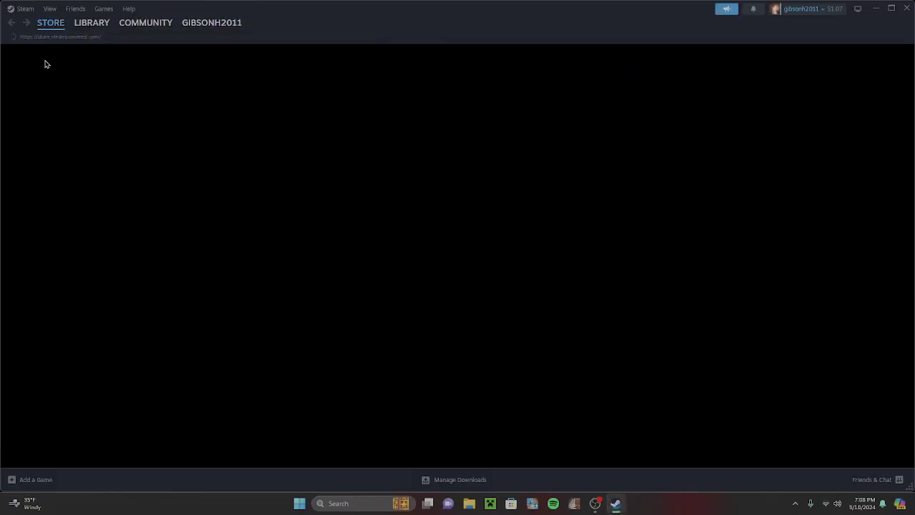
{"action": "left_click", "coordinate": [82, 23]}
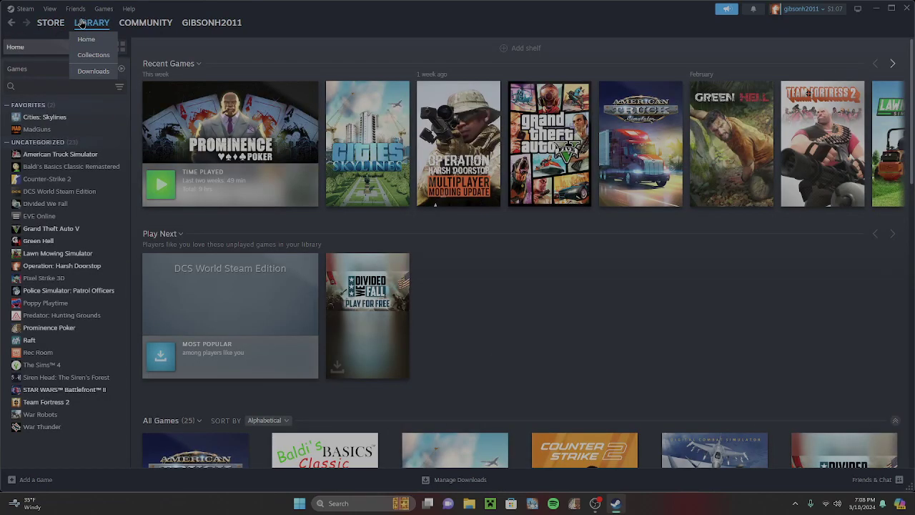
Review the Installed Files, Betas and General settings in the properties of Grand Theft Auto V
{"action": "left_click", "coordinate": [70, 228]}
{"action": "right_click", "coordinate": [70, 229]}
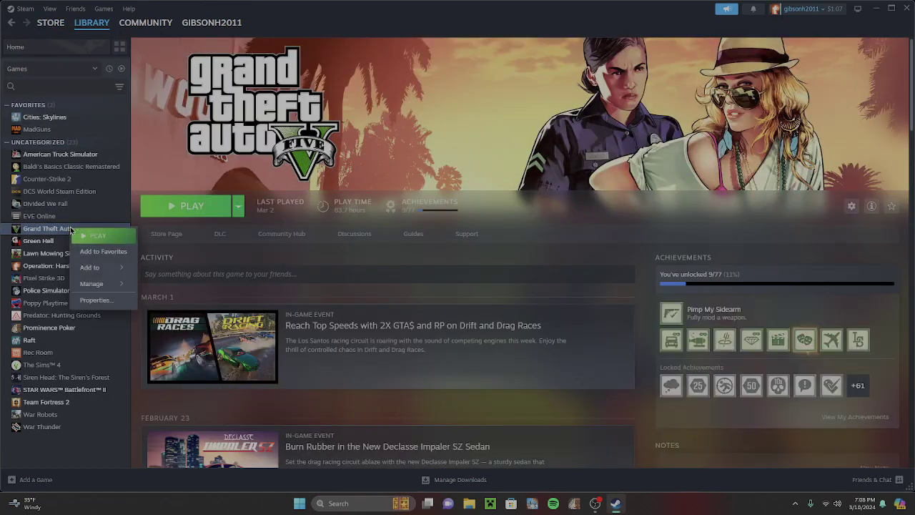
{"action": "mouse_move", "coordinate": [89, 284]}
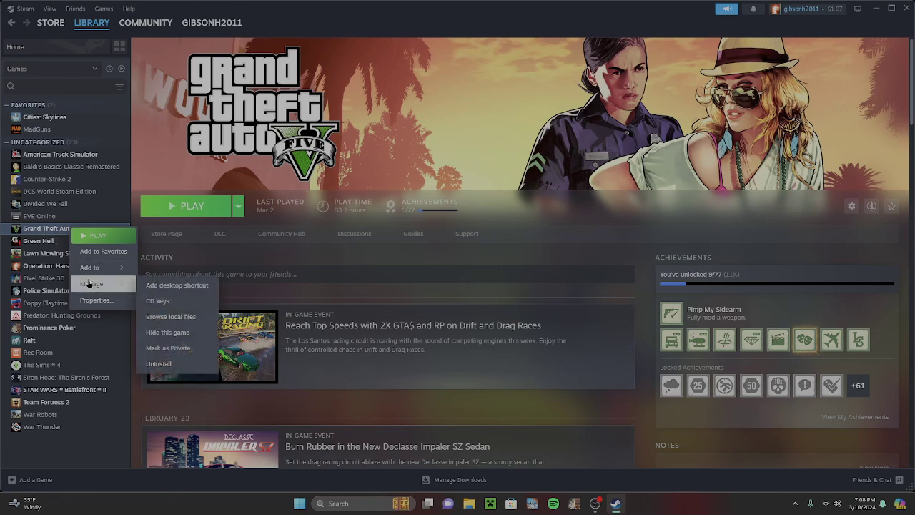
{"action": "left_click", "coordinate": [111, 303]}
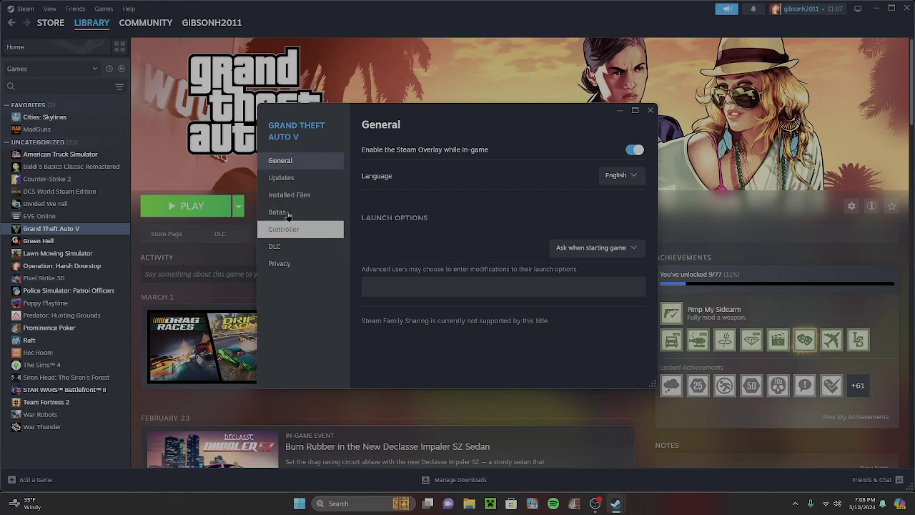
{"action": "left_click", "coordinate": [312, 199]}
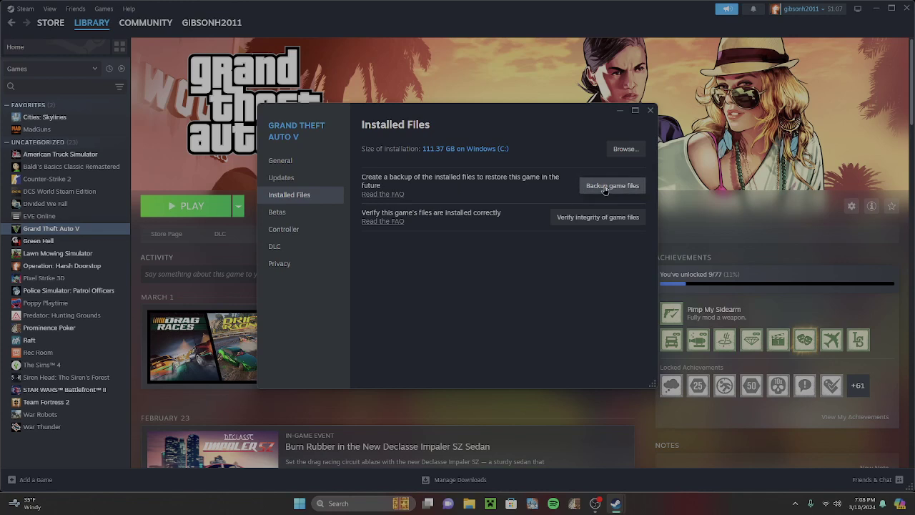
{"action": "left_click", "coordinate": [293, 212]}
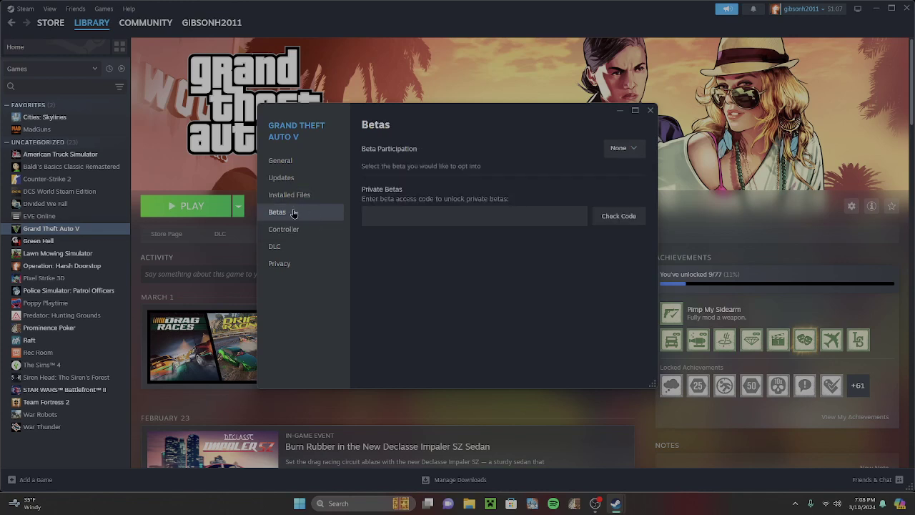
{"action": "left_click", "coordinate": [299, 161]}
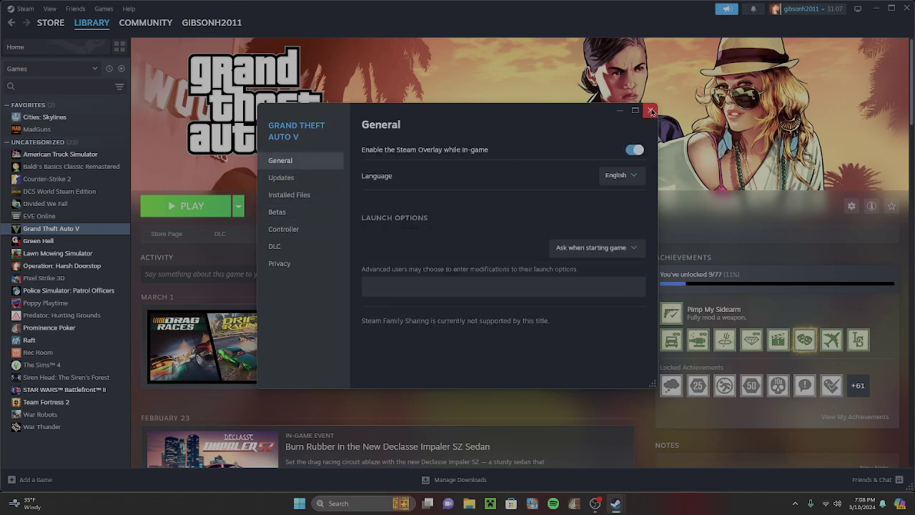
{"action": "left_click", "coordinate": [650, 111]}
Review the Updates settings in Grand Theft Auto V's properties, and close Steam
{"action": "mouse_move", "coordinate": [51, 22]}
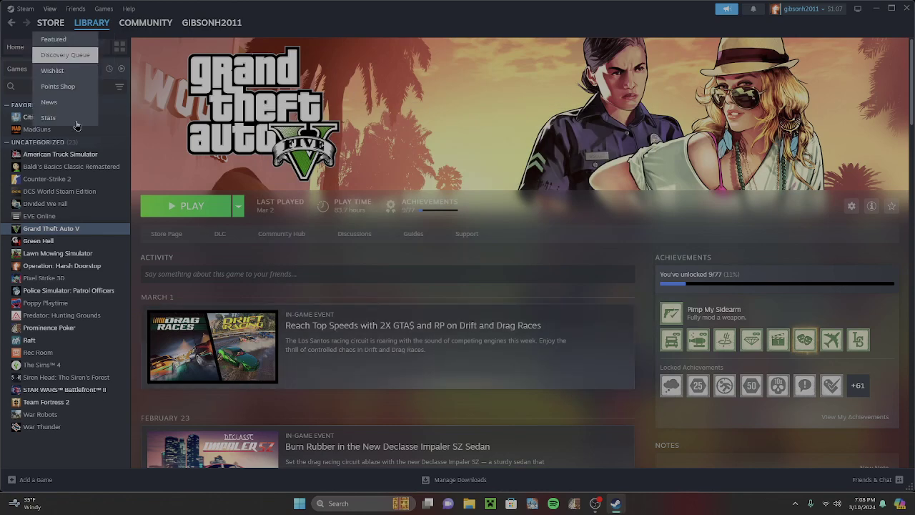
{"action": "right_click", "coordinate": [66, 230]}
{"action": "mouse_move", "coordinate": [88, 287]}
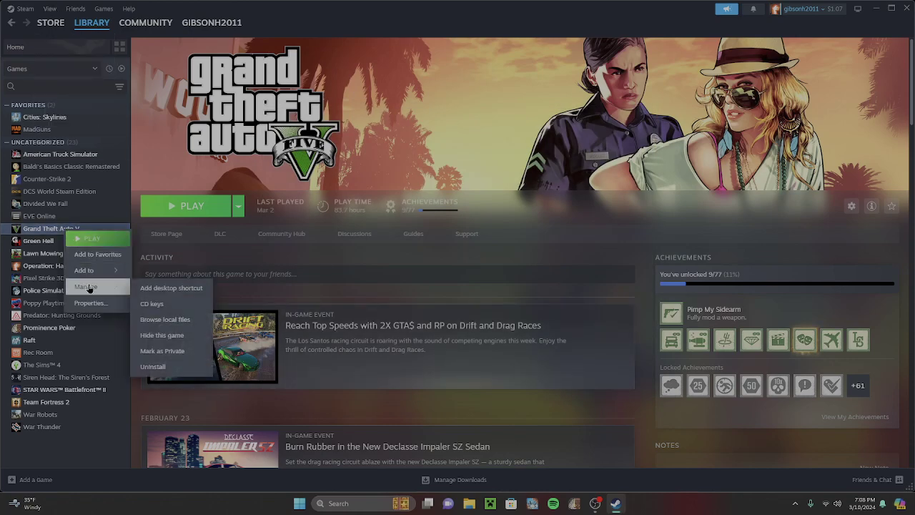
{"action": "left_click", "coordinate": [90, 302]}
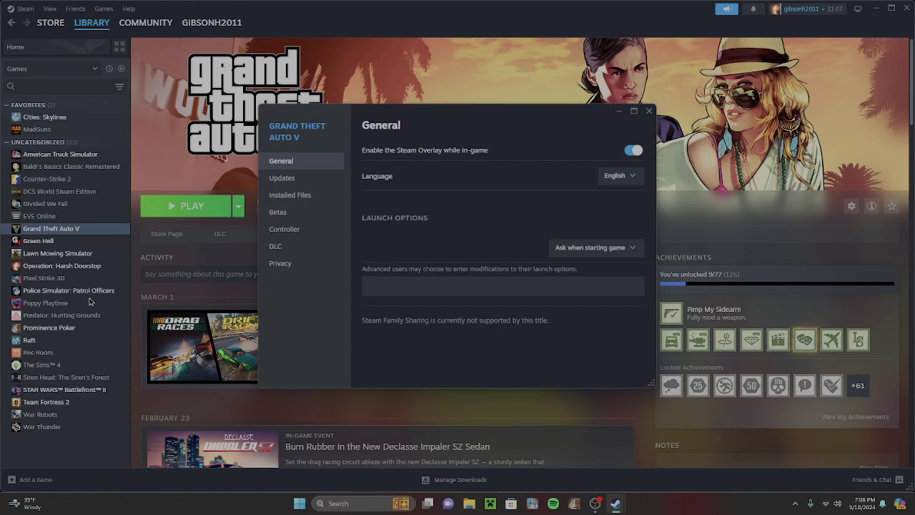
{"action": "left_click", "coordinate": [308, 178]}
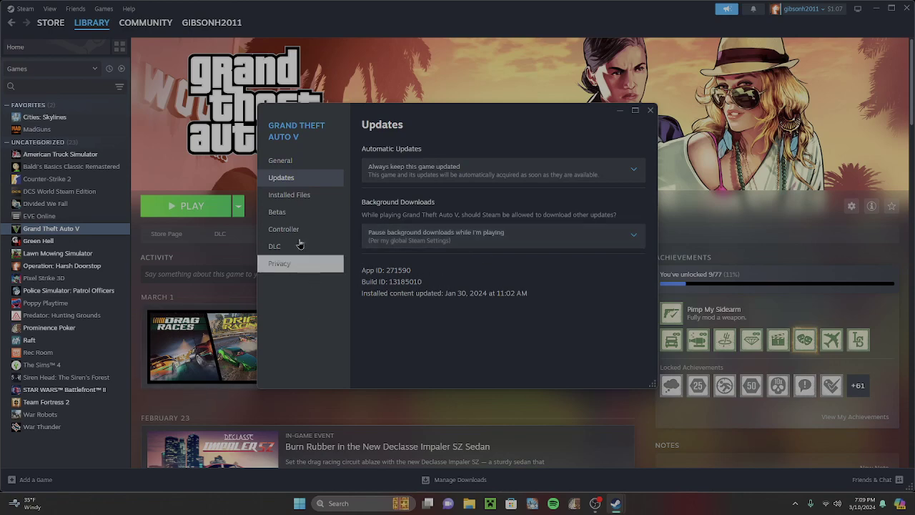
{"action": "left_click", "coordinate": [652, 113]}
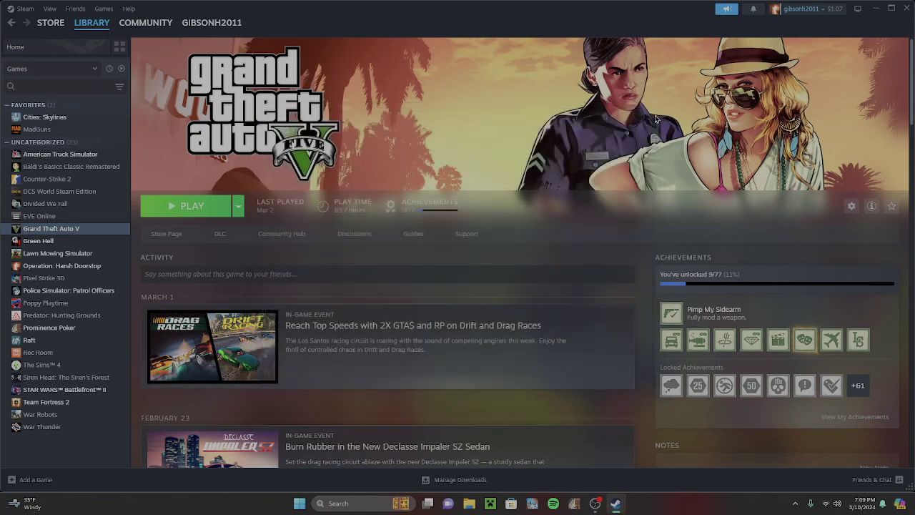
{"action": "left_click", "coordinate": [909, 8]}
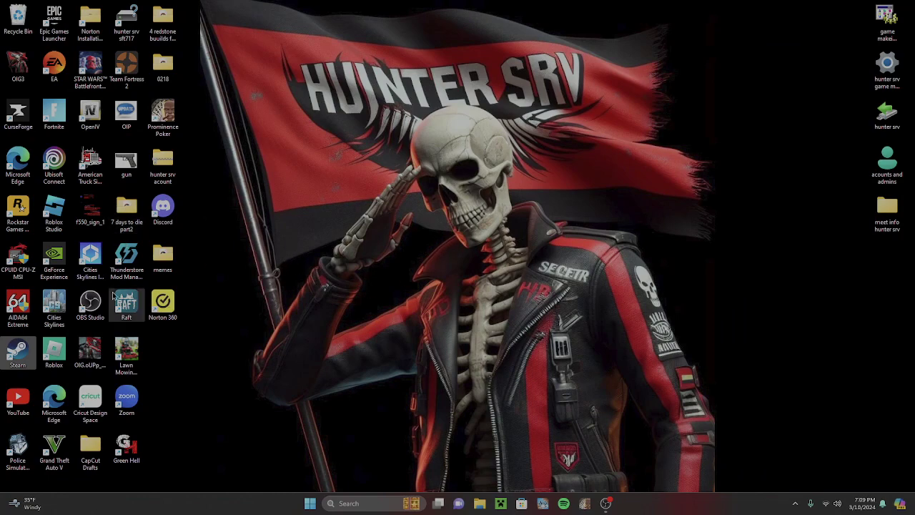
Check the graphics driver status in GeForce Experience and close the program
{"action": "left_click", "coordinate": [70, 276]}
{"action": "double_click", "coordinate": [70, 276]}
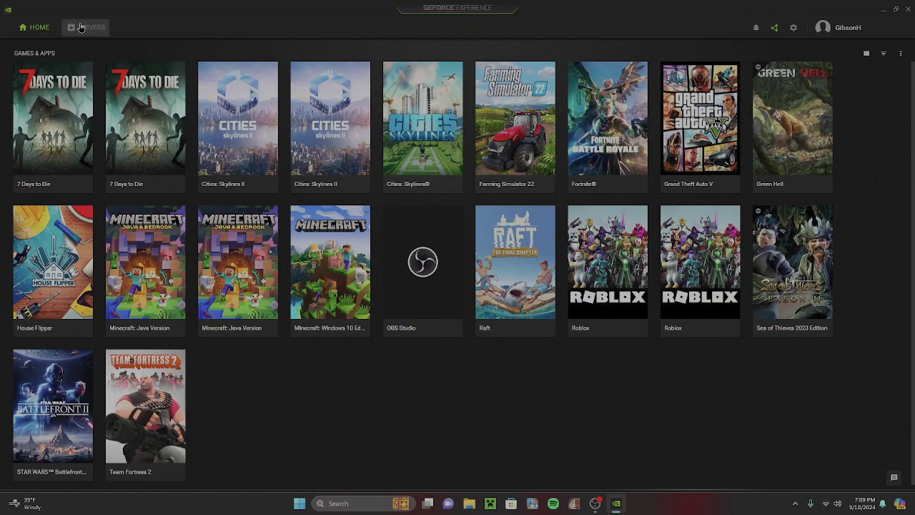
{"action": "left_click", "coordinate": [86, 28]}
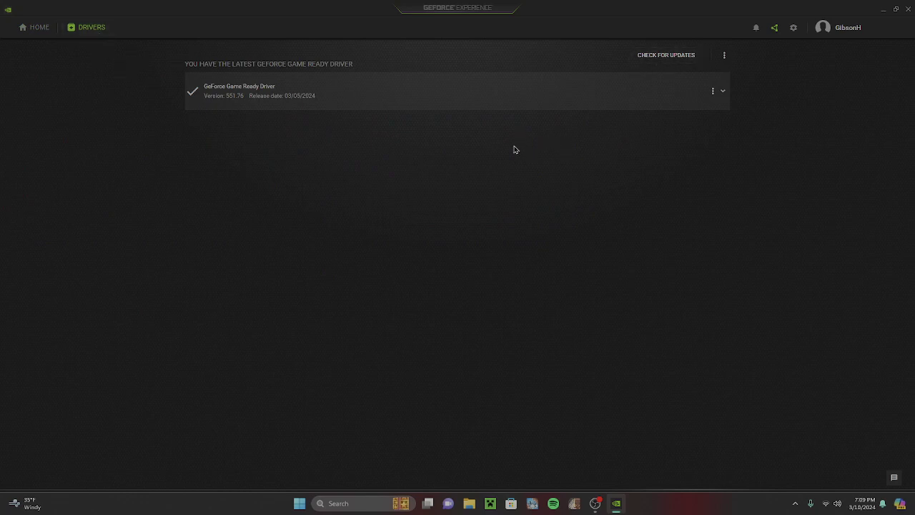
{"action": "left_click", "coordinate": [909, 11]}
Check the Windows Update status in the Windows Settings and close them
{"action": "key", "text": "super"}
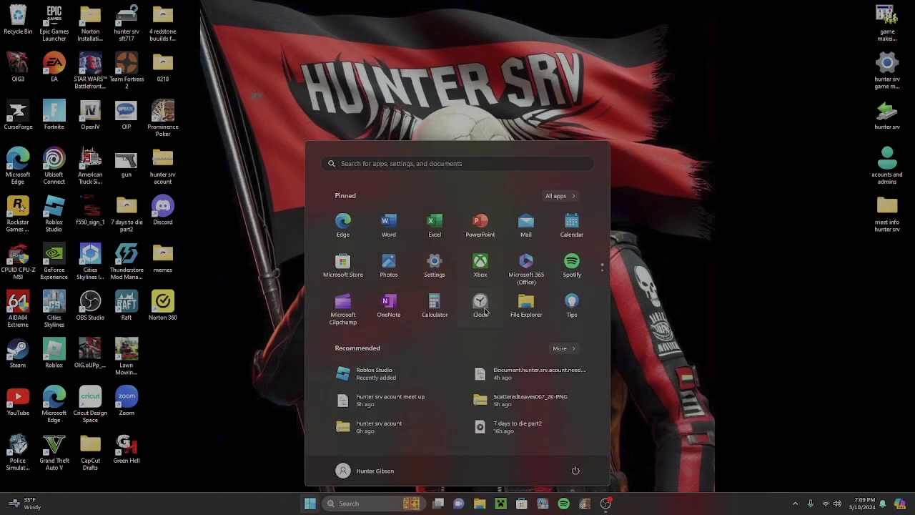
{"action": "left_click", "coordinate": [420, 164]}
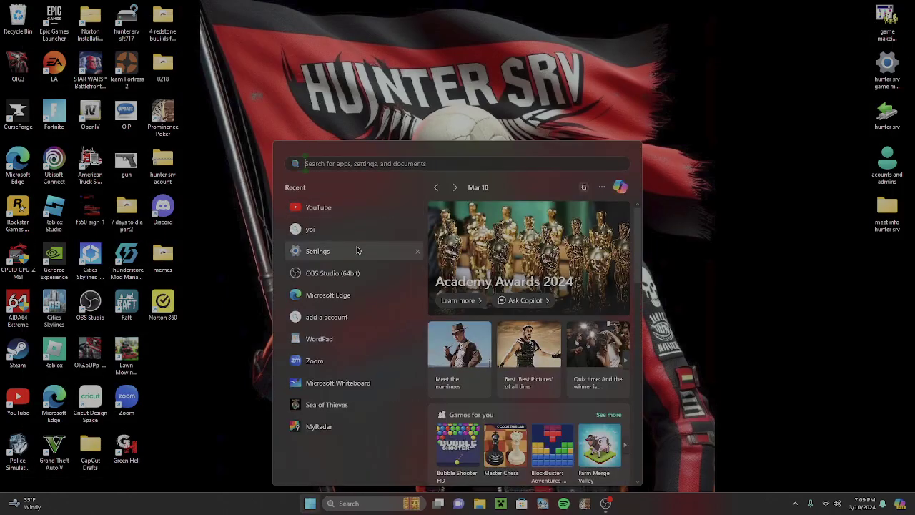
{"action": "left_click", "coordinate": [328, 252]}
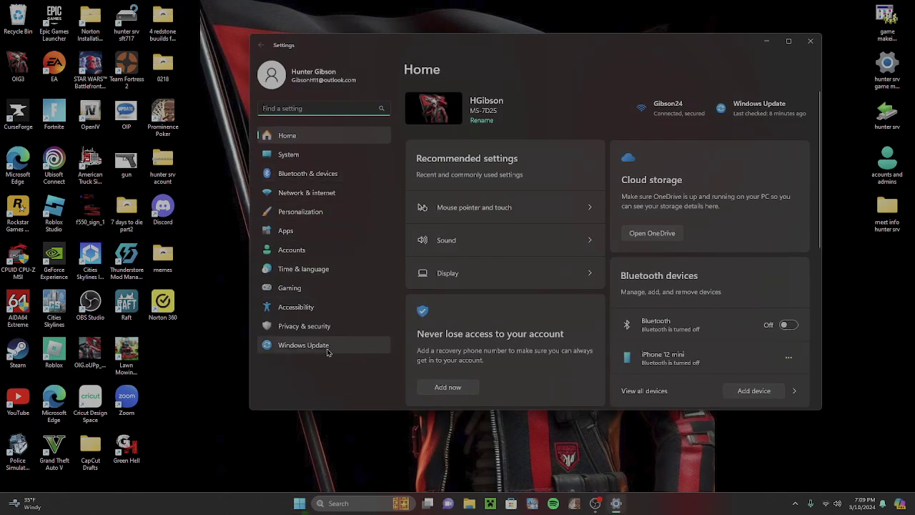
{"action": "left_click", "coordinate": [286, 352]}
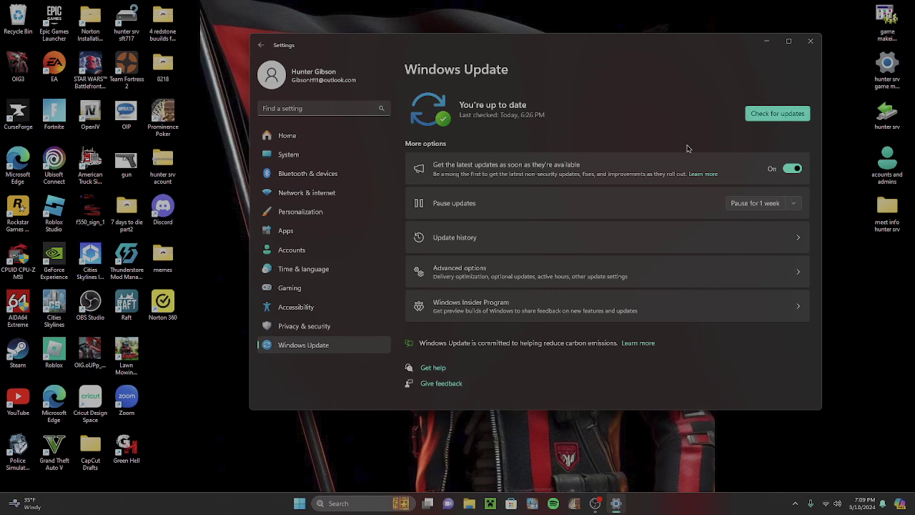
{"action": "left_click", "coordinate": [811, 41]}
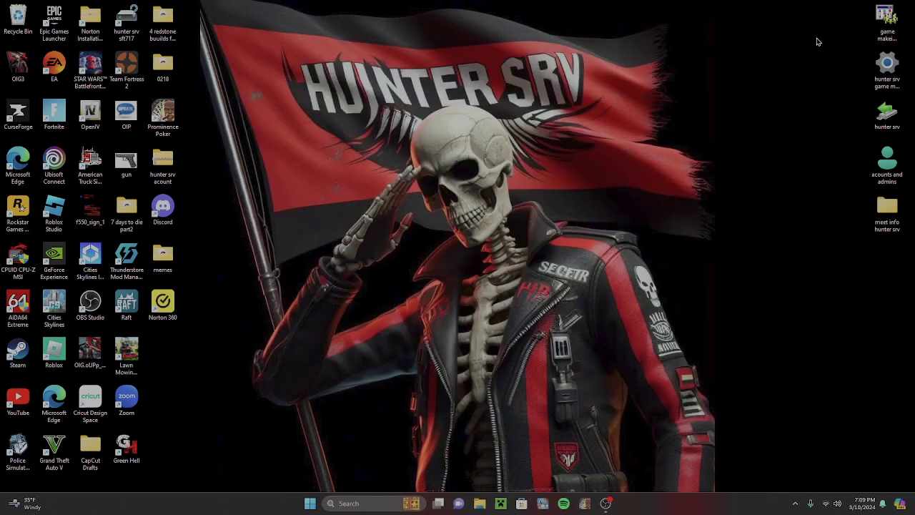
Permanently delete the zipped codes folder from the Recycle Bin and close the bin
{"action": "double_click", "coordinate": [15, 17]}
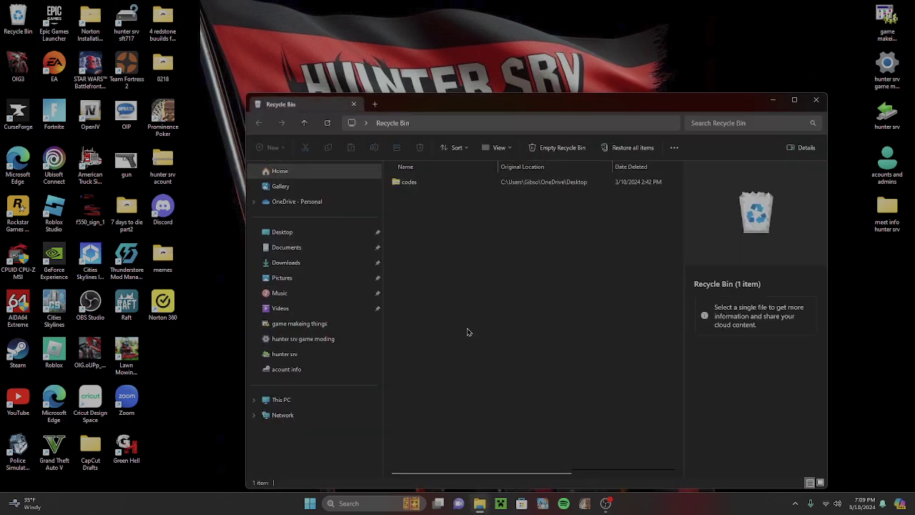
{"action": "left_click_drag", "start_coordinate": [437, 275], "coordinate": [427, 185]}
{"action": "right_click", "coordinate": [427, 186]}
{"action": "left_click", "coordinate": [451, 194]}
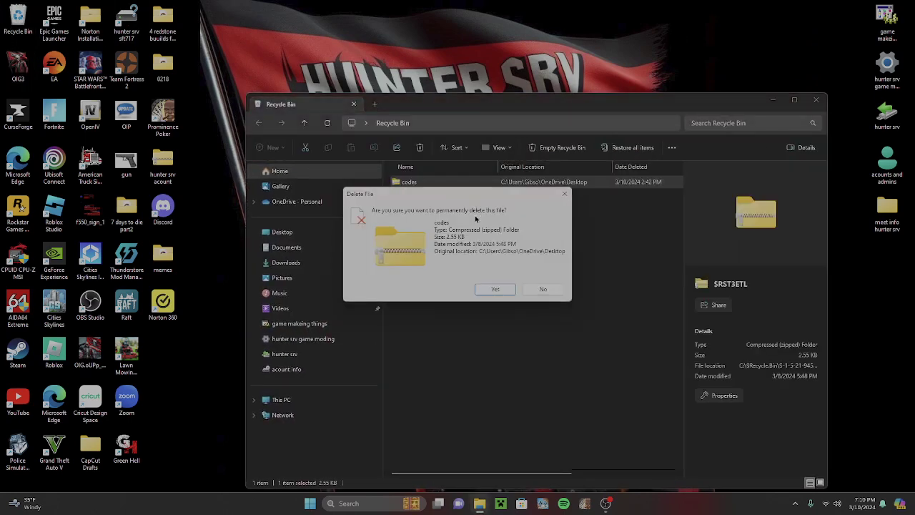
{"action": "left_click", "coordinate": [496, 293]}
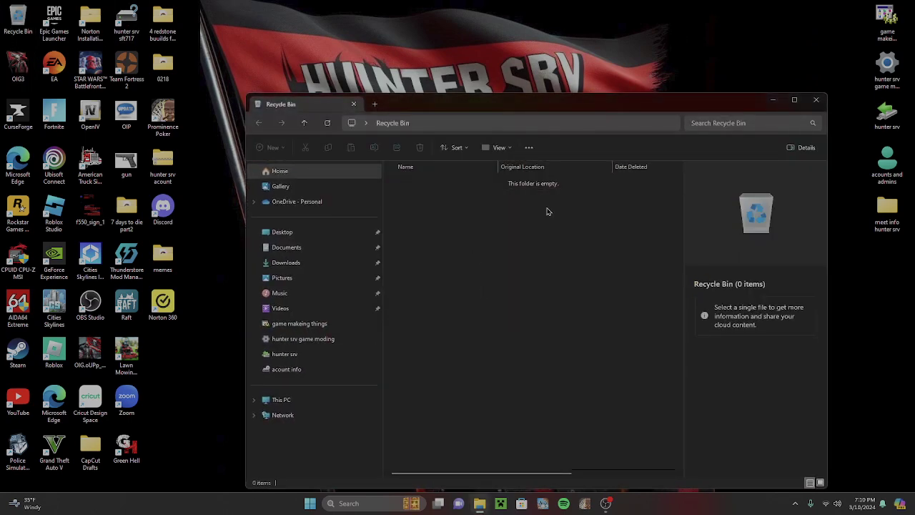
{"action": "left_click", "coordinate": [819, 106]}
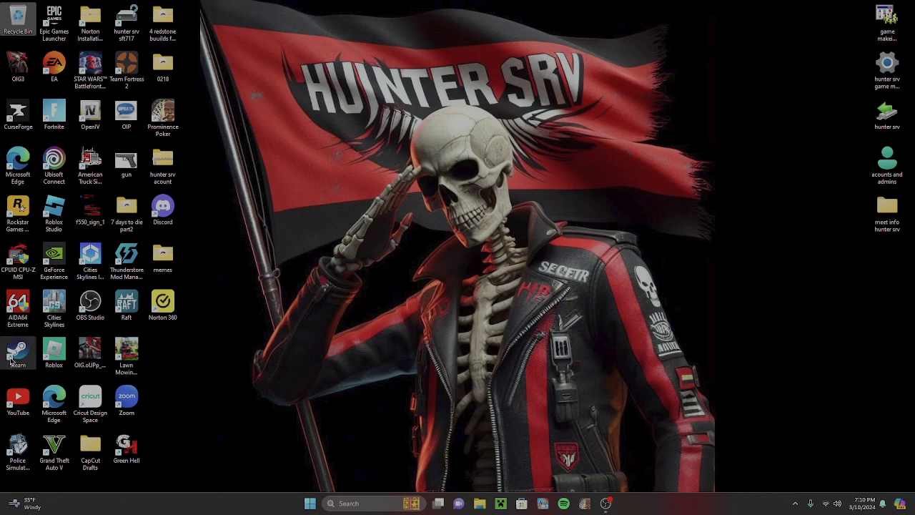
{"action": "left_click", "coordinate": [19, 350]}
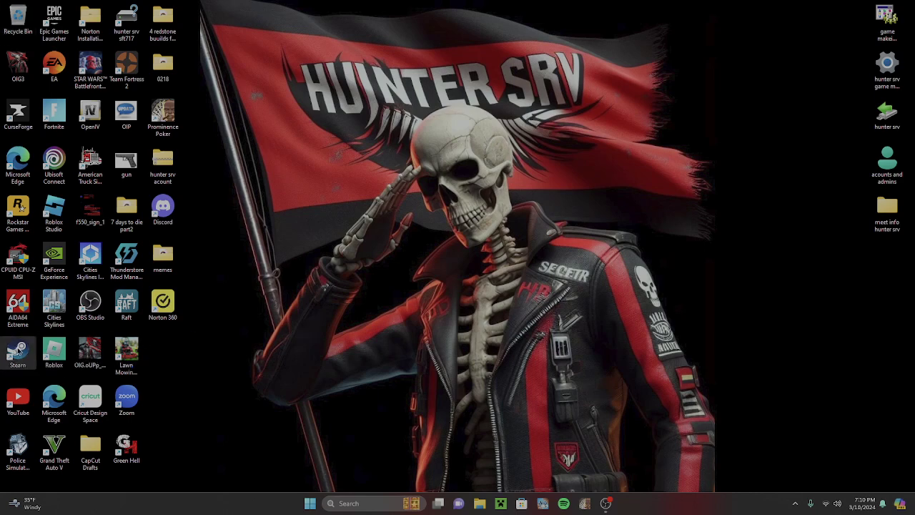
{"action": "right_click", "coordinate": [19, 350]}
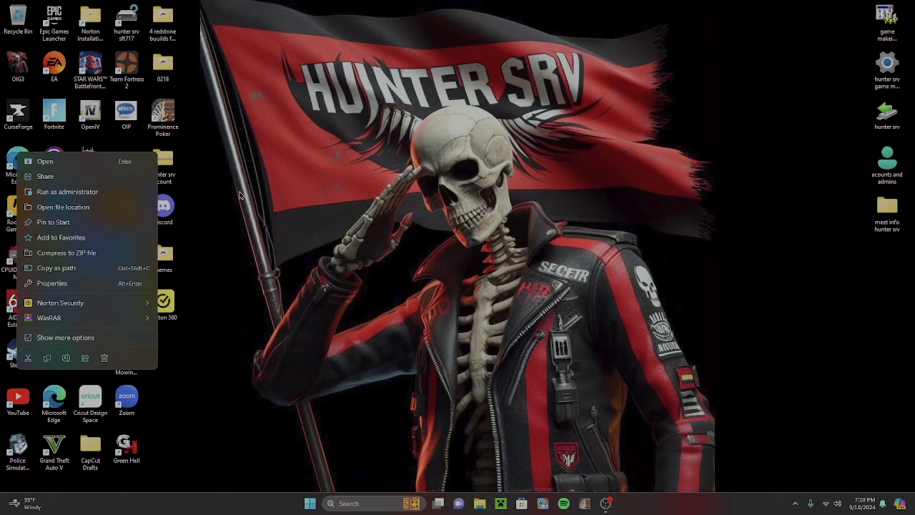
{"action": "right_click", "coordinate": [310, 302]}
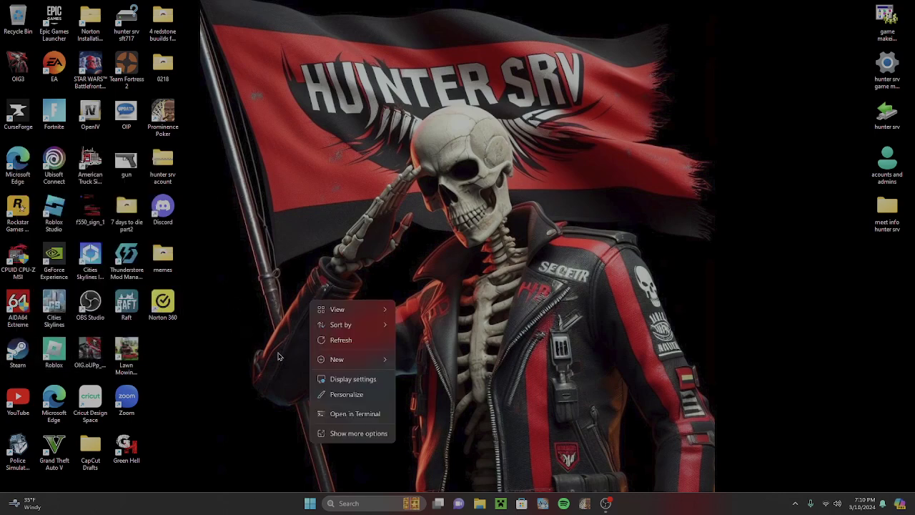
{"action": "left_click", "coordinate": [334, 237]}
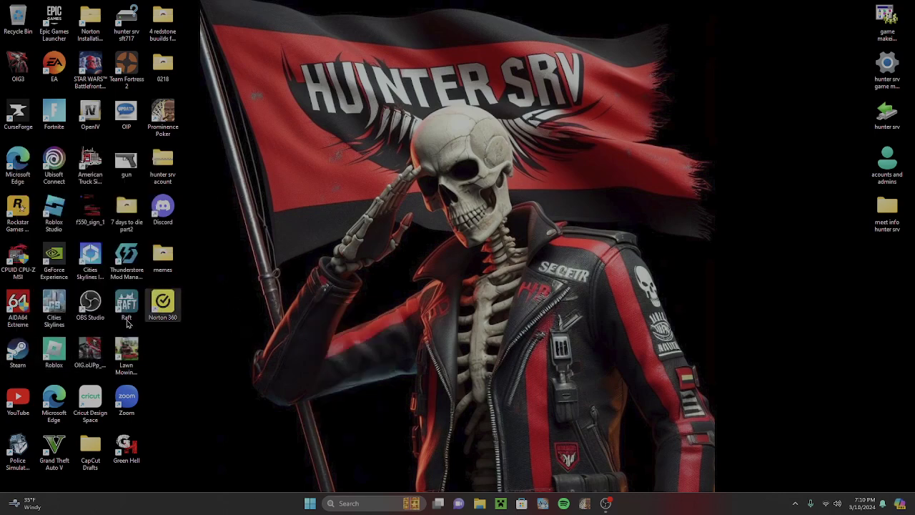
Run Steam as administrator from its desktop shortcut, and close its window
{"action": "right_click", "coordinate": [19, 352]}
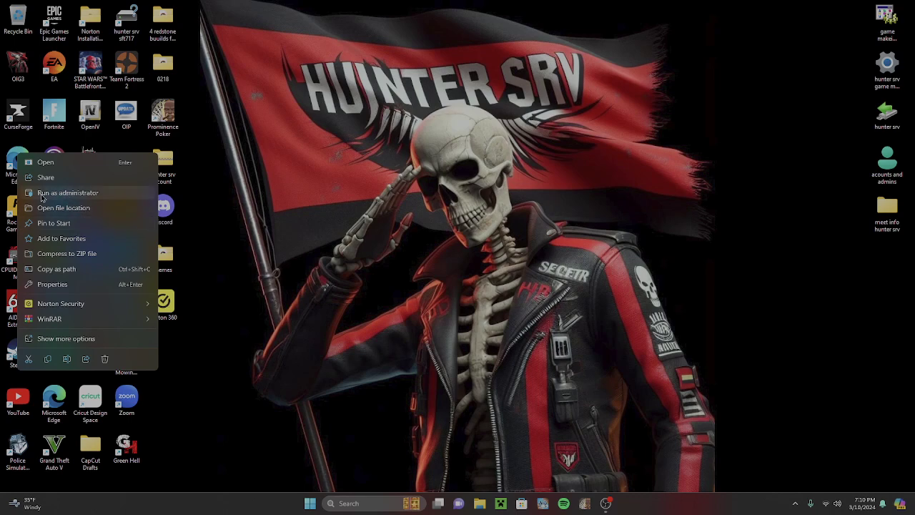
{"action": "left_click", "coordinate": [93, 195]}
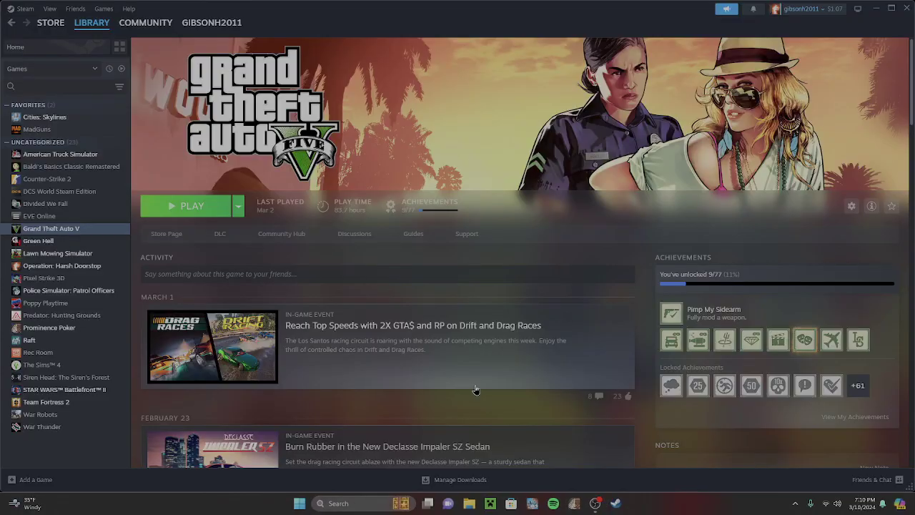
{"action": "left_click", "coordinate": [907, 8]}
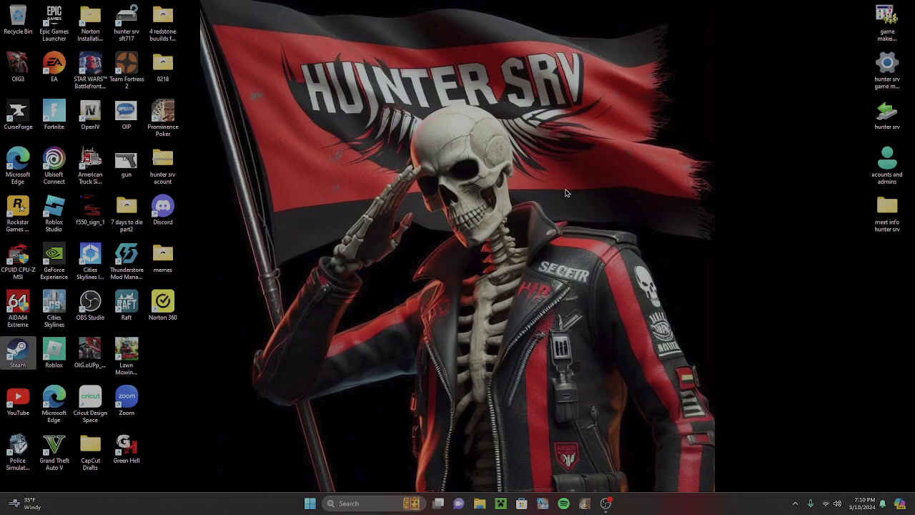
Find Windows Defender Firewall through the Windows search and open its list of apps allowed through the firewall
{"action": "key", "text": "super"}
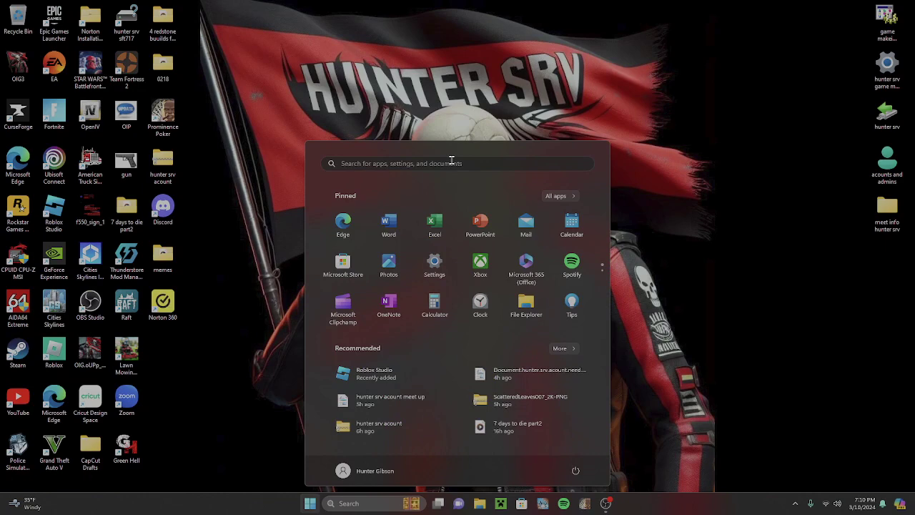
{"action": "type", "text": "mi"}
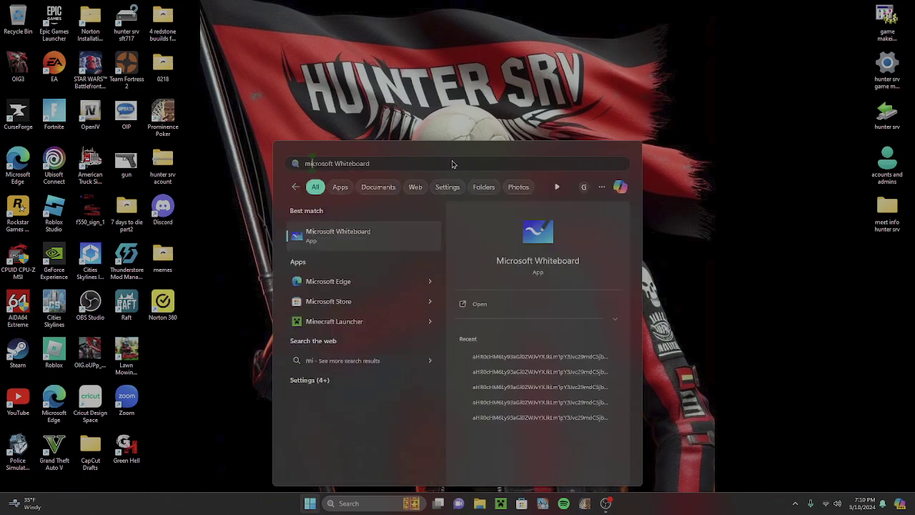
{"action": "type", "text": "cs"}
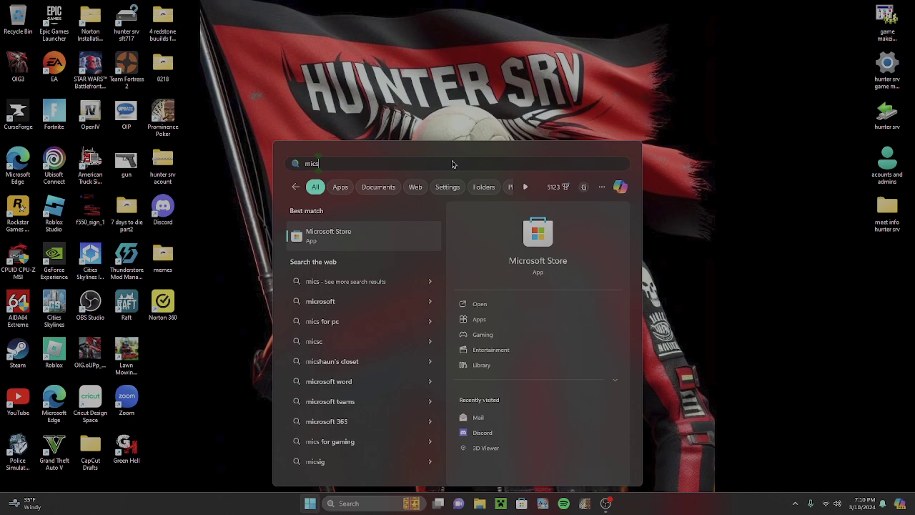
{"action": "key", "text": "BackSpace"}
{"action": "key", "text": "BackSpace"}
{"action": "key", "text": "BackSpace"}
{"action": "key", "text": "BackSpace"}
{"action": "type", "text": "file Explorer"}
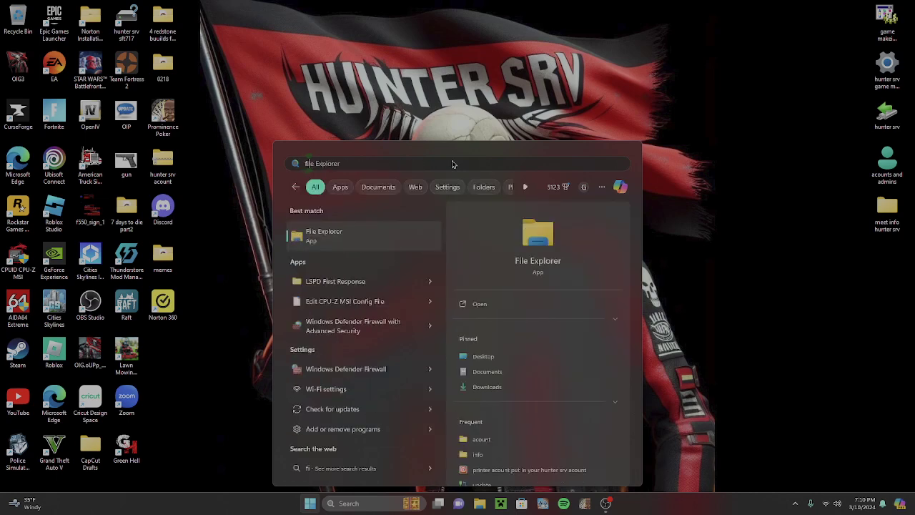
{"action": "left_click", "coordinate": [351, 376]}
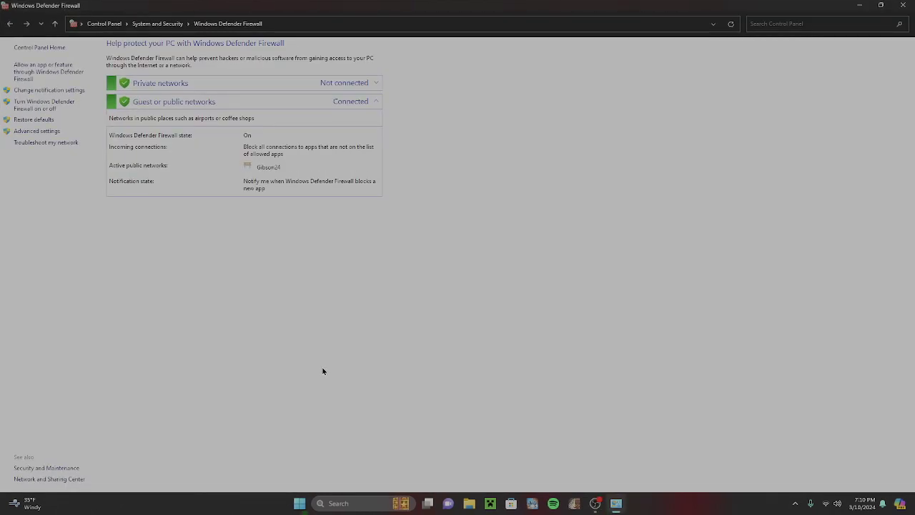
{"action": "left_click", "coordinate": [43, 71]}
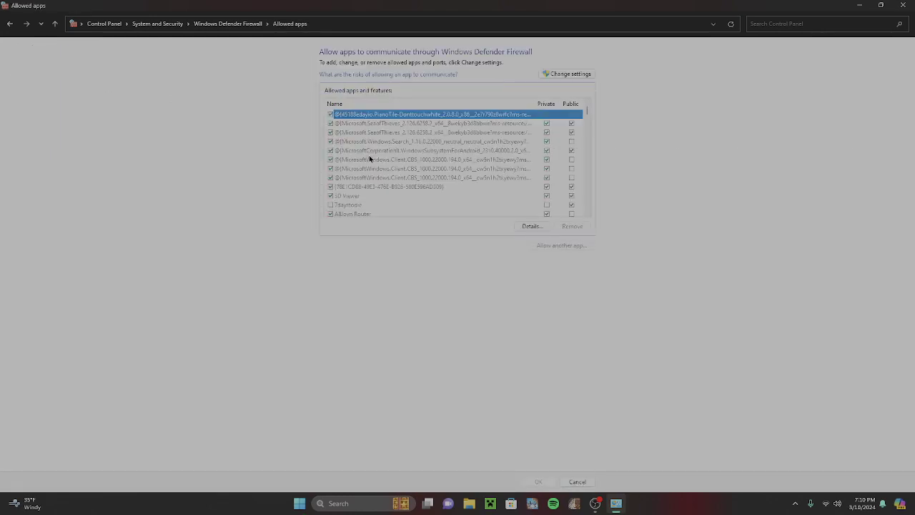
Locate the Grand Theft Auto V entries in the list of allowed apps and features
{"action": "scroll", "coordinate": [358, 171], "scroll_direction": "down", "scroll_amount": 3}
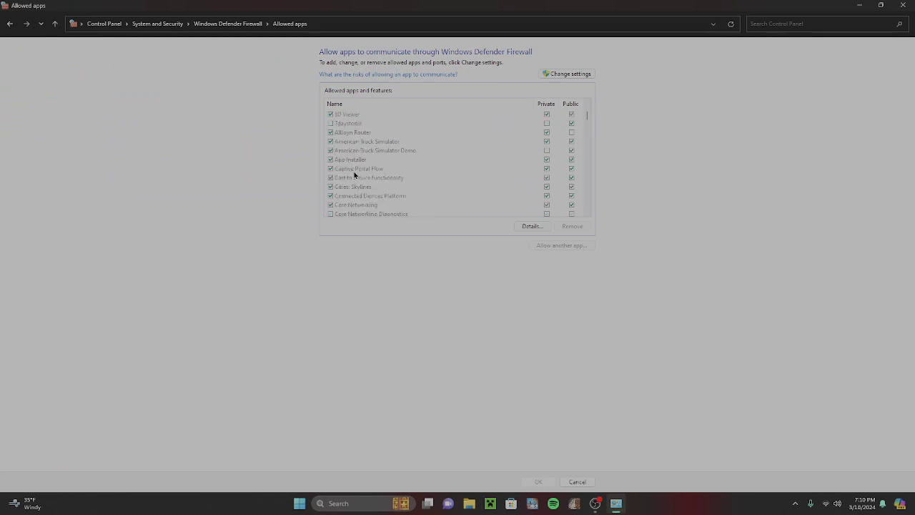
{"action": "scroll", "coordinate": [356, 178], "scroll_direction": "down", "scroll_amount": 1}
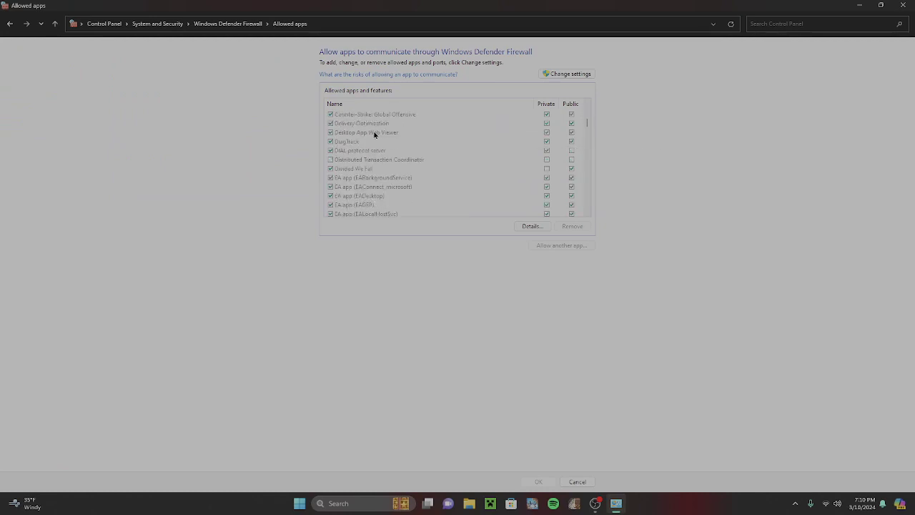
{"action": "scroll", "coordinate": [374, 134], "scroll_direction": "down", "scroll_amount": 4}
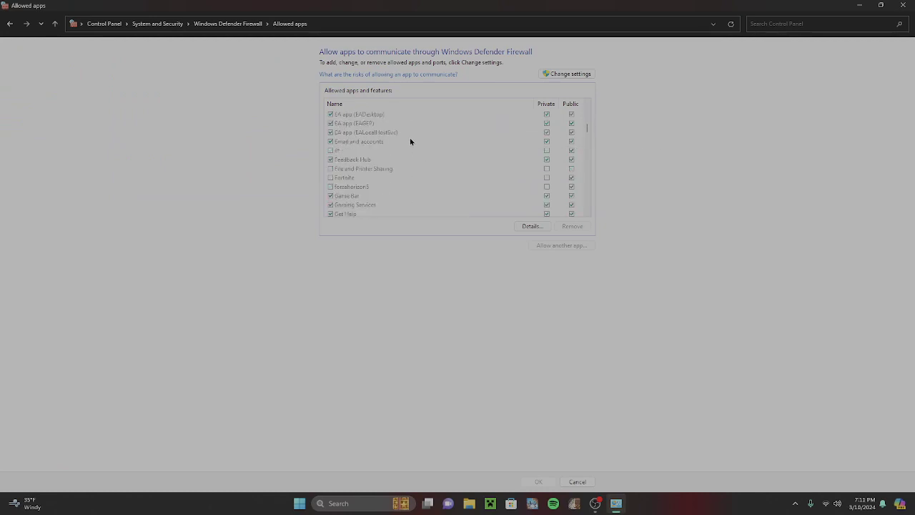
{"action": "scroll", "coordinate": [357, 179], "scroll_direction": "down", "scroll_amount": 3}
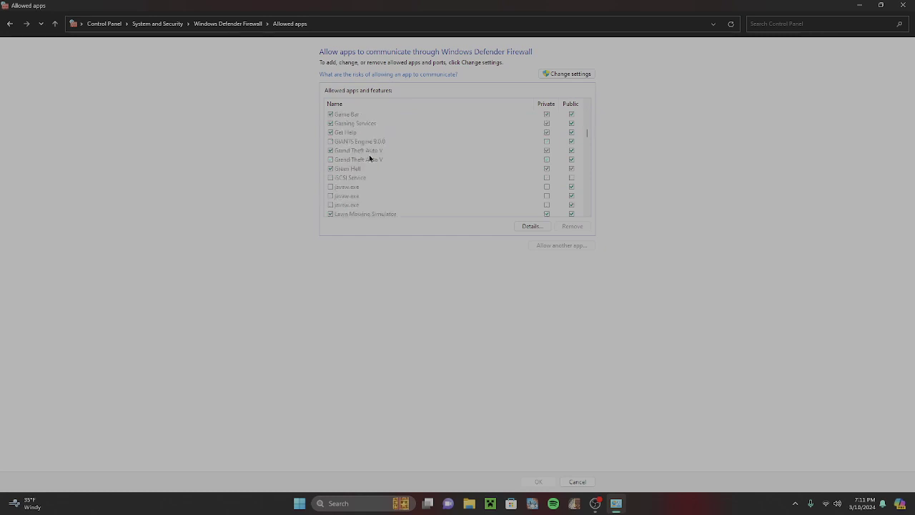
Check the Steam entries' private and public network permissions among the allowed apps, enable changing the settings, and close the firewall window
{"action": "scroll", "coordinate": [371, 205], "scroll_direction": "down", "scroll_amount": 10}
{"action": "scroll", "coordinate": [361, 207], "scroll_direction": "down", "scroll_amount": 12}
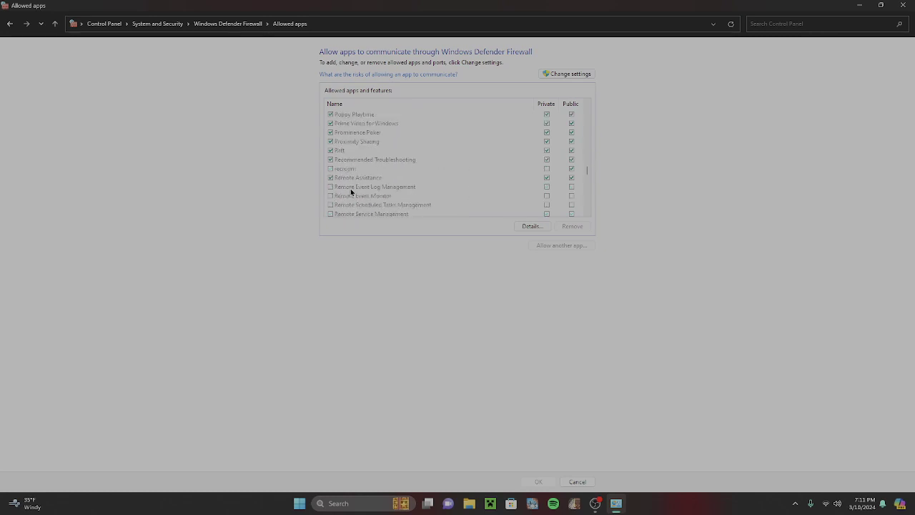
{"action": "scroll", "coordinate": [350, 188], "scroll_direction": "down", "scroll_amount": 4}
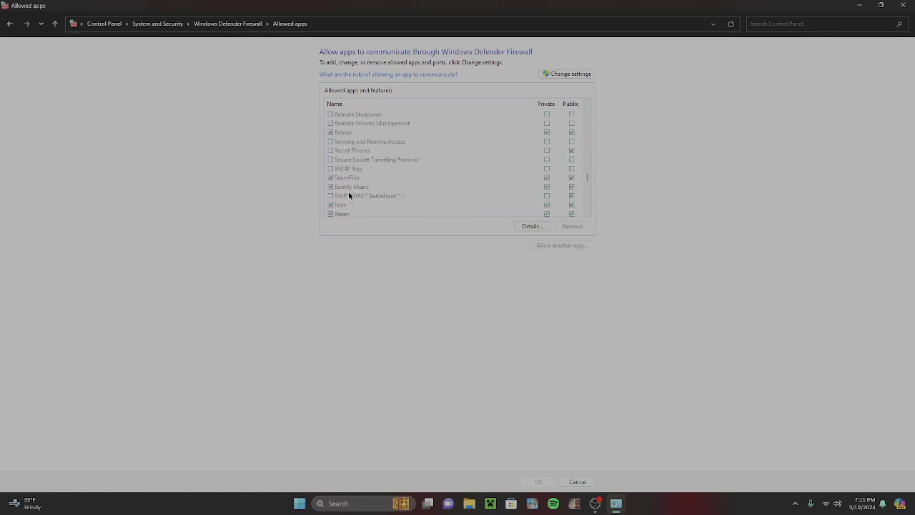
{"action": "scroll", "coordinate": [348, 192], "scroll_direction": "down", "scroll_amount": 6}
{"action": "scroll", "coordinate": [348, 191], "scroll_direction": "down", "scroll_amount": 3}
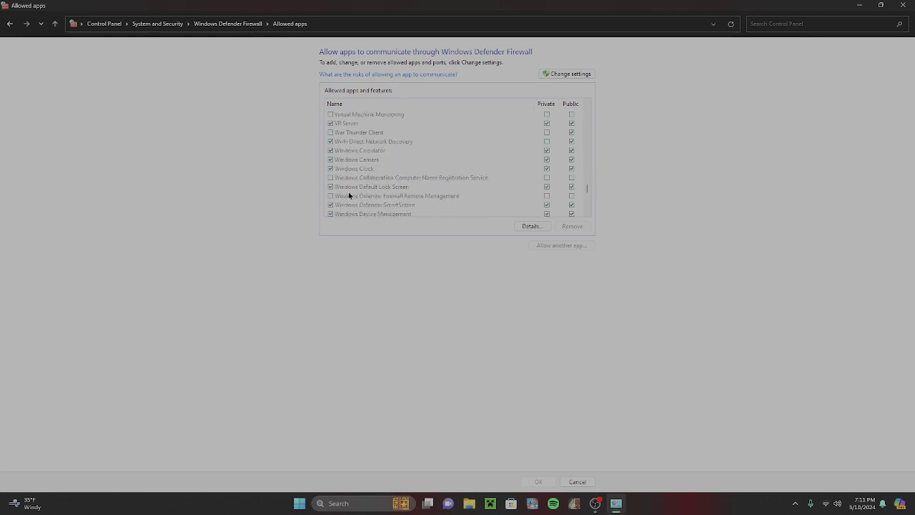
{"action": "scroll", "coordinate": [348, 192], "scroll_direction": "down", "scroll_amount": 6}
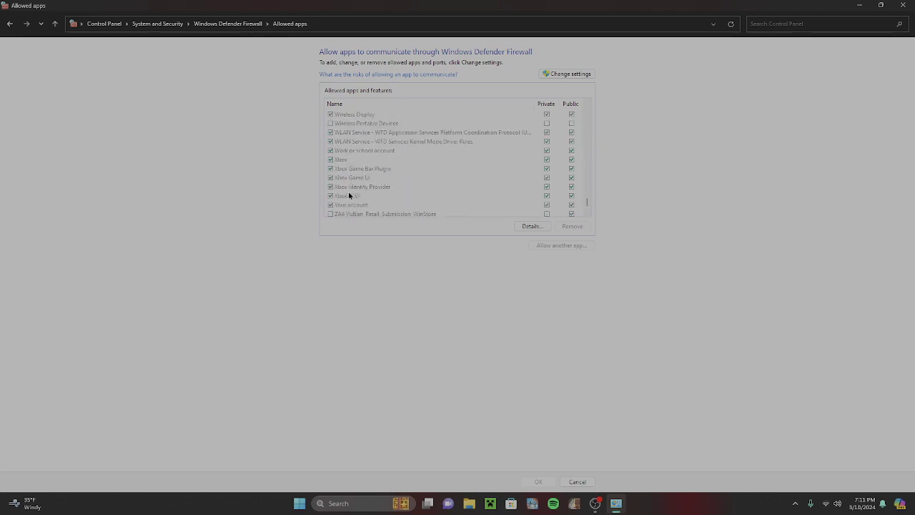
{"action": "scroll", "coordinate": [348, 191], "scroll_direction": "down", "scroll_amount": 1}
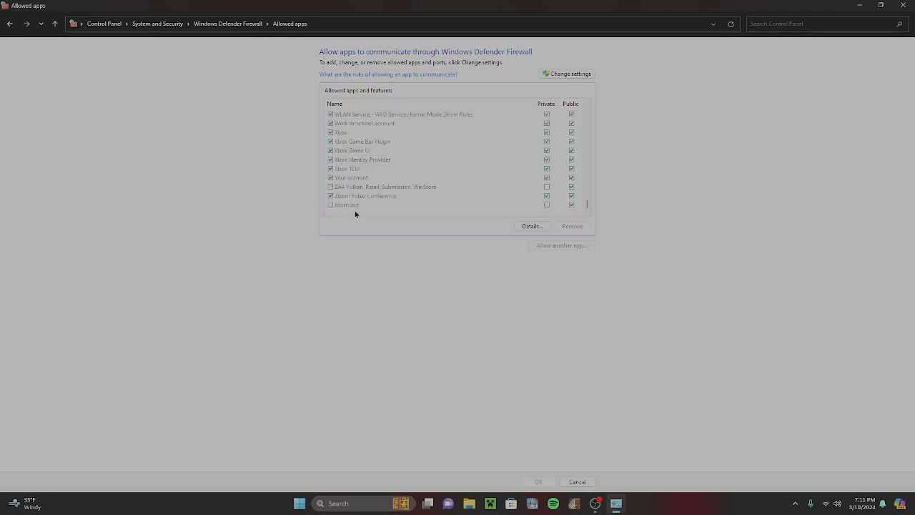
{"action": "scroll", "coordinate": [354, 184], "scroll_direction": "up", "scroll_amount": 3}
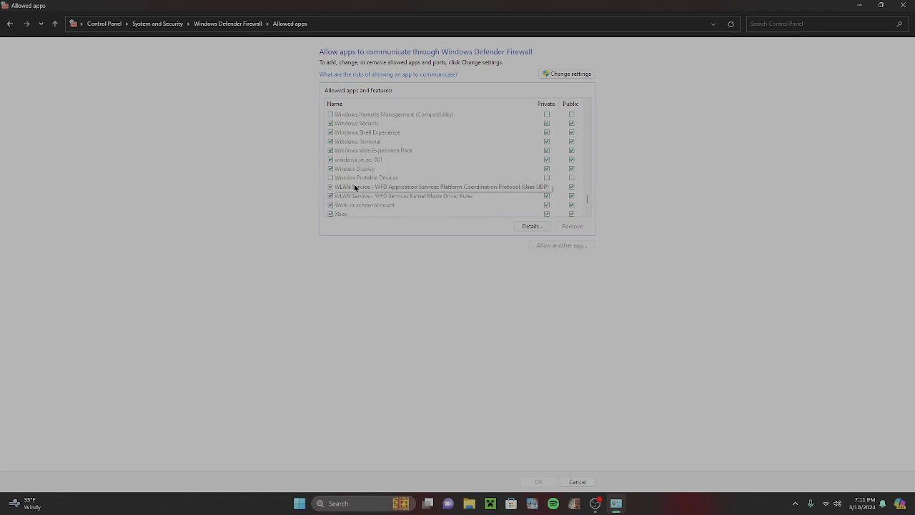
{"action": "scroll", "coordinate": [354, 184], "scroll_direction": "up", "scroll_amount": 7}
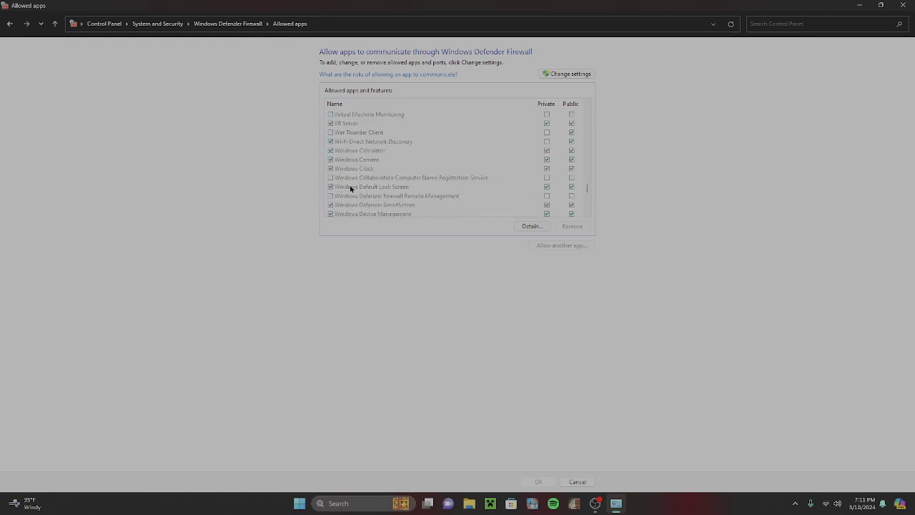
{"action": "scroll", "coordinate": [351, 188], "scroll_direction": "up", "scroll_amount": 1}
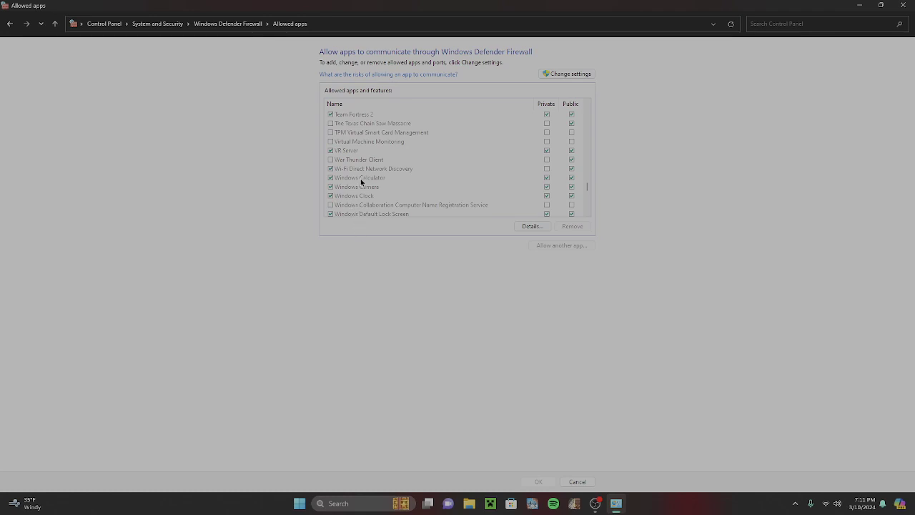
{"action": "scroll", "coordinate": [358, 157], "scroll_direction": "up", "scroll_amount": 2}
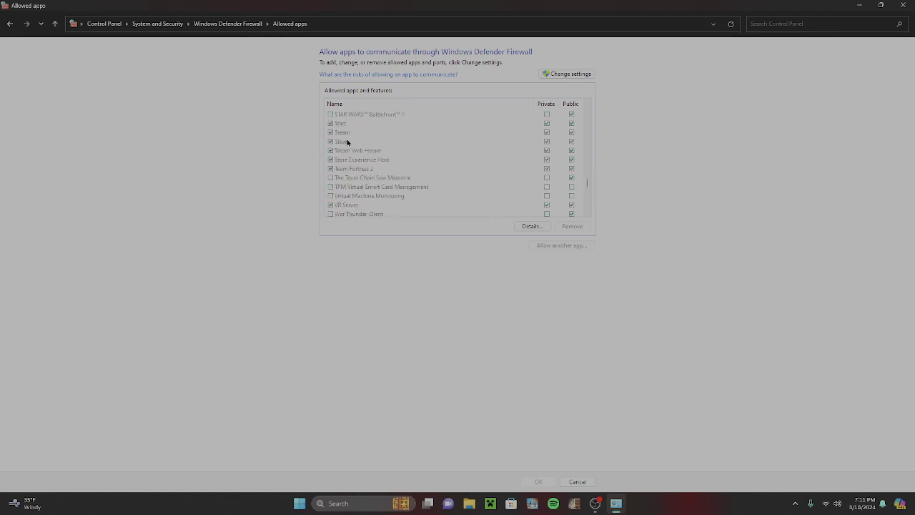
{"action": "scroll", "coordinate": [347, 148], "scroll_direction": "up", "scroll_amount": 5}
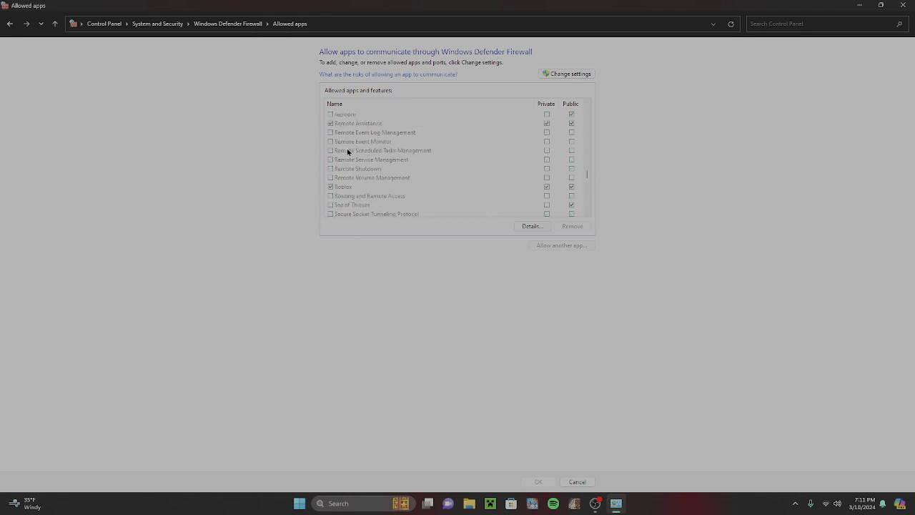
{"action": "scroll", "coordinate": [348, 148], "scroll_direction": "up", "scroll_amount": 1}
{"action": "scroll", "coordinate": [351, 145], "scroll_direction": "down", "scroll_amount": 2}
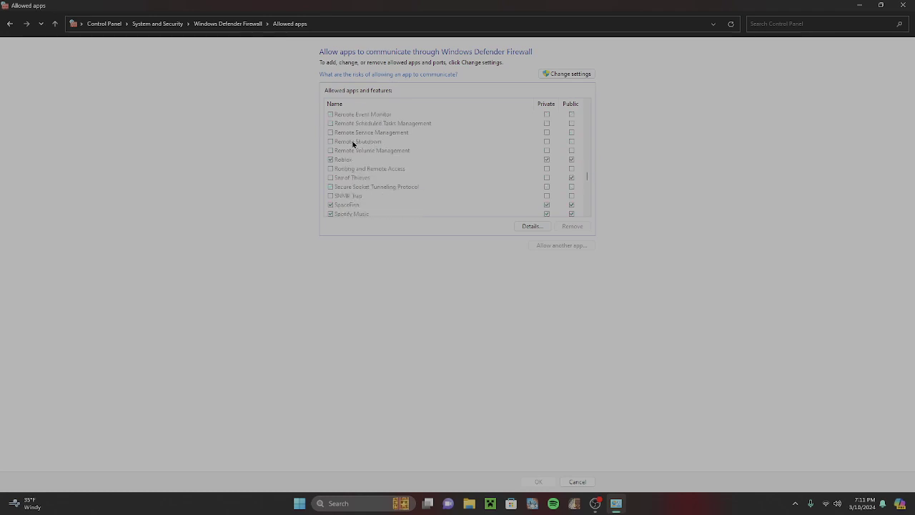
{"action": "scroll", "coordinate": [353, 144], "scroll_direction": "down", "scroll_amount": 2}
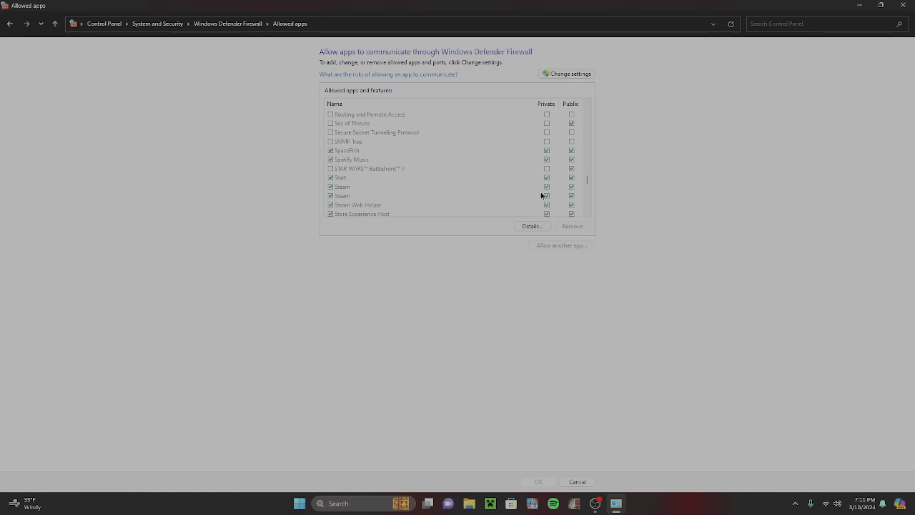
{"action": "left_click", "coordinate": [564, 75]}
{"action": "left_click", "coordinate": [903, 5]}
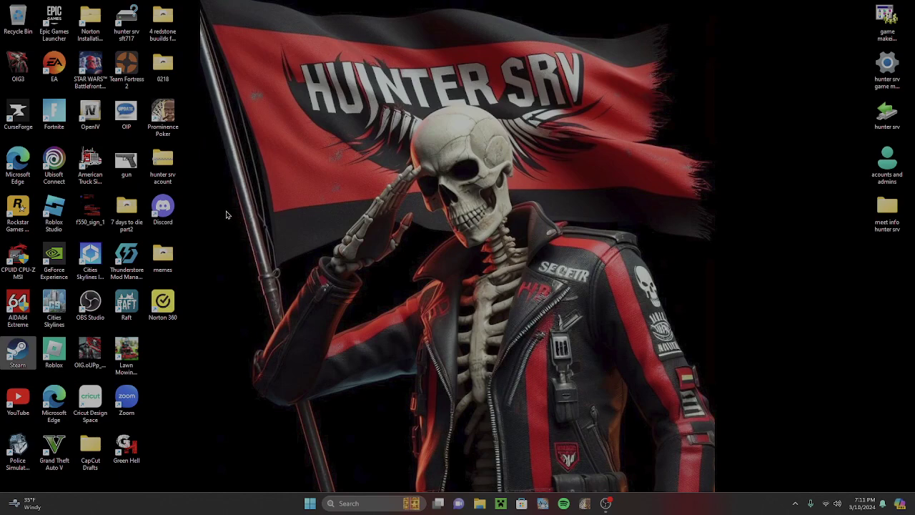
{"action": "left_click", "coordinate": [250, 336]}
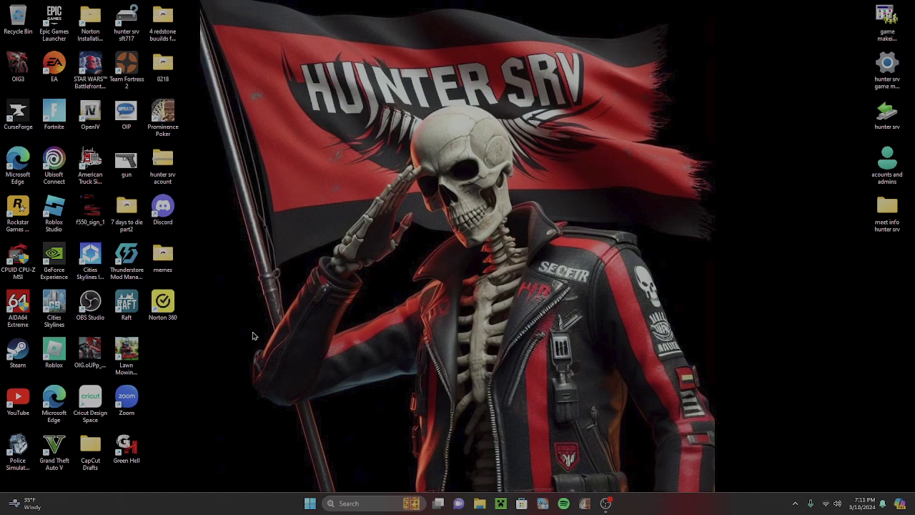
{"action": "left_click", "coordinate": [25, 503]}
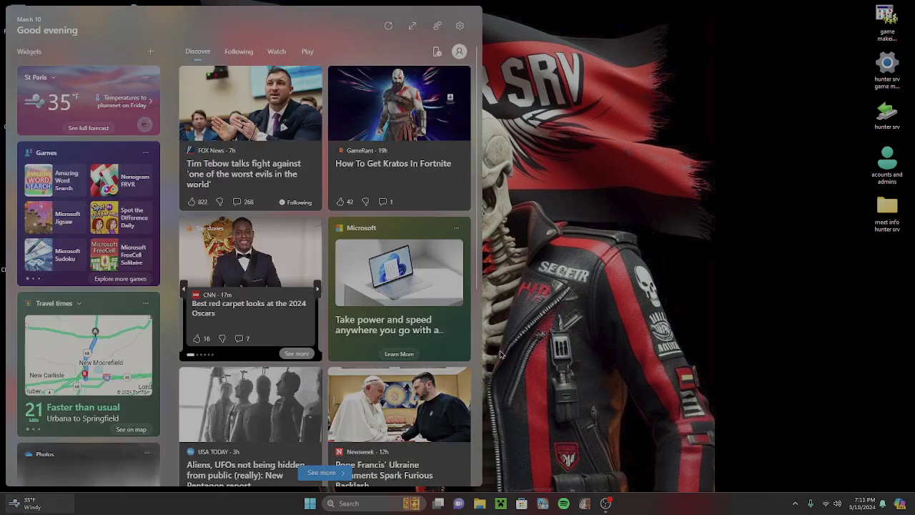
{"action": "left_click", "coordinate": [575, 319]}
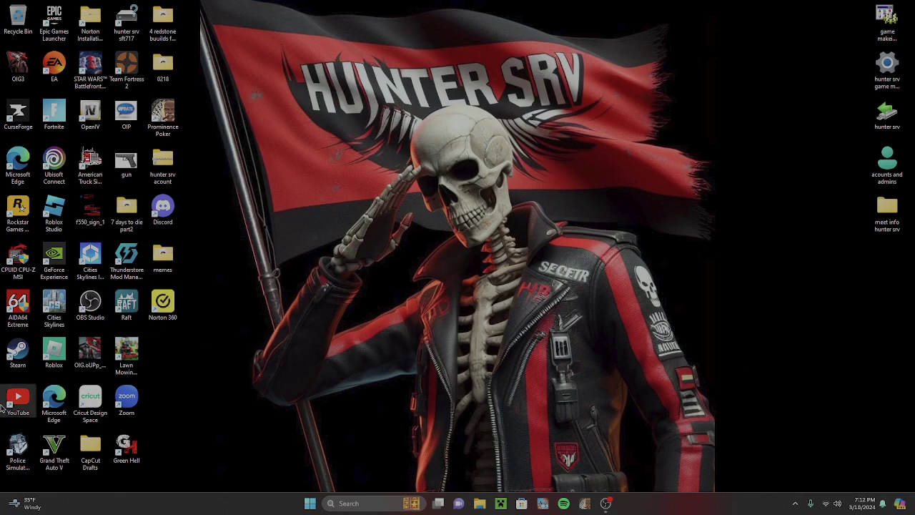
Open Steam from its desktop shortcut and exit the client completely
{"action": "double_click", "coordinate": [28, 363]}
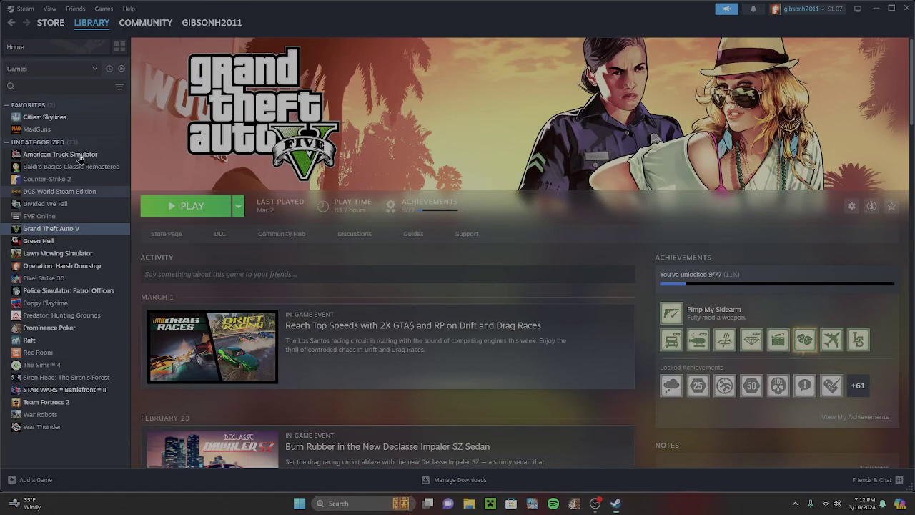
{"action": "left_click", "coordinate": [22, 10]}
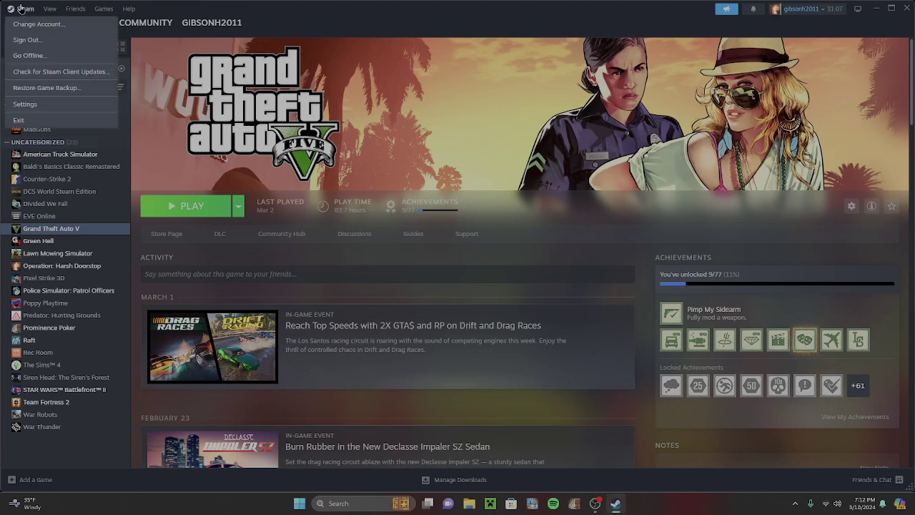
{"action": "left_click", "coordinate": [29, 122]}
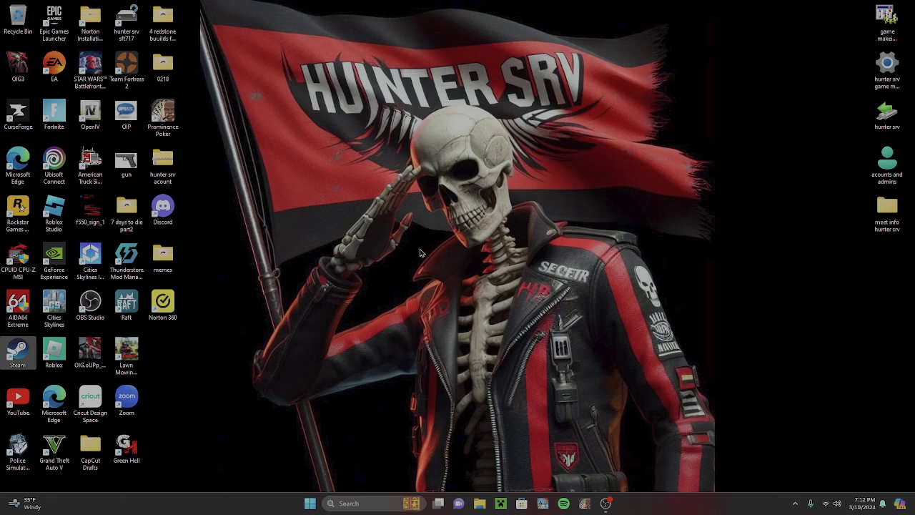
{"action": "left_click_drag", "start_coordinate": [393, 89], "coordinate": [647, 266]}
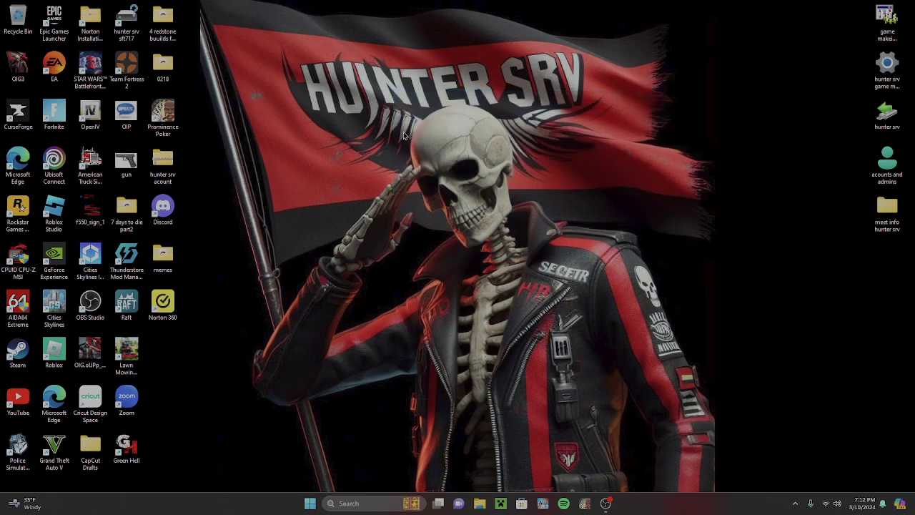
{"action": "left_click_drag", "start_coordinate": [392, 104], "coordinate": [545, 259]}
{"action": "left_click_drag", "start_coordinate": [477, 99], "coordinate": [413, 235]}
Switch to the OBS Studio window
{"action": "left_click", "coordinate": [604, 503]}
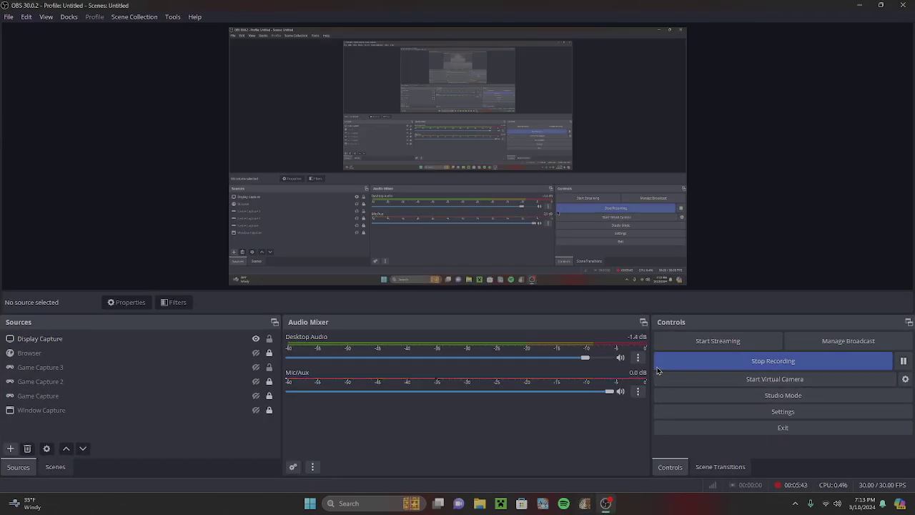